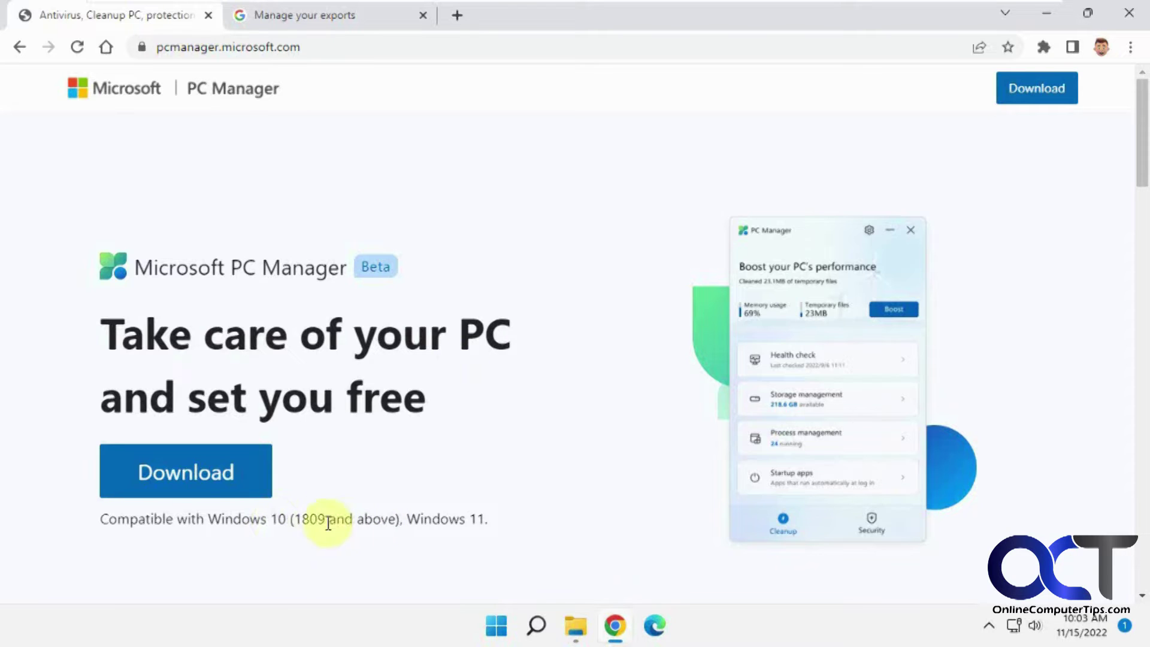
Highlight the minimum Windows 10 version 1809 on the PC Manager page, then minimize Chrome
left_click_drag(329, 519, 301, 519)
left_click(1047, 20)
Launch PC Manager from the hidden tray icons and boost, clearing 14KB of temporary files
left_click(988, 624)
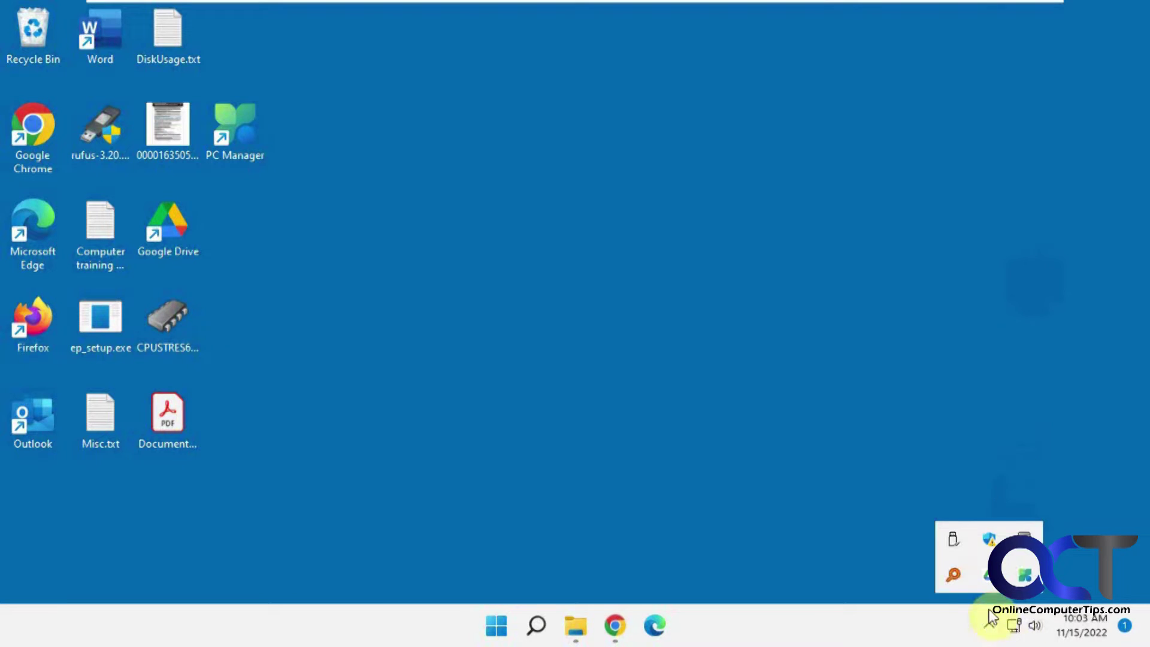
left_click(1024, 575)
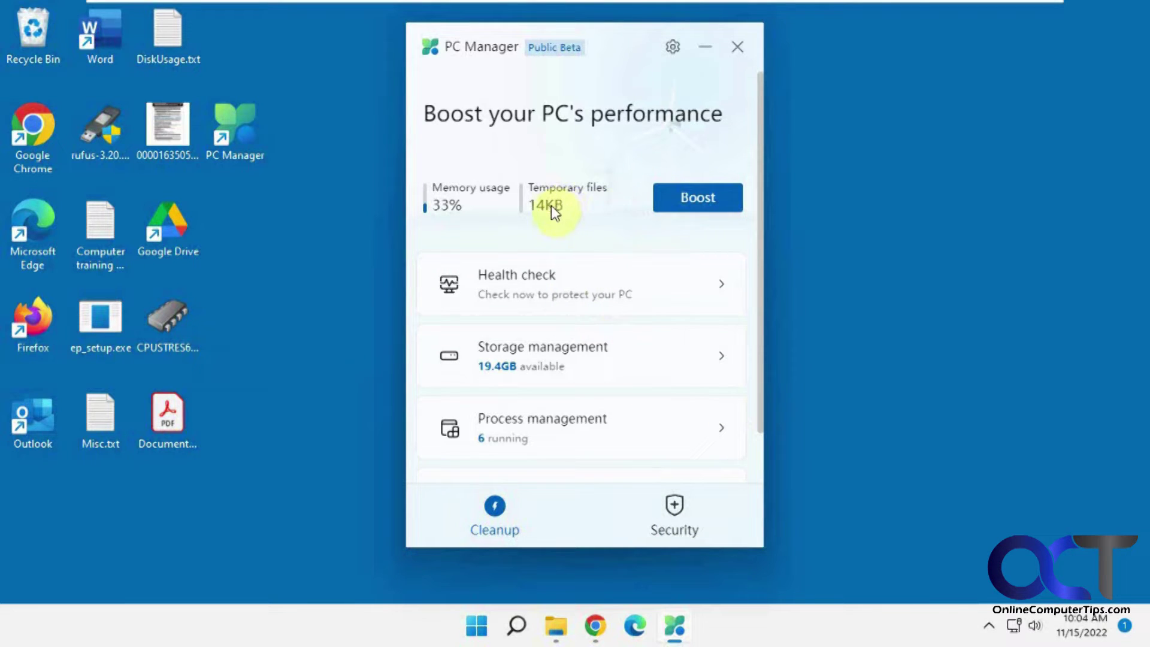
left_click(711, 200)
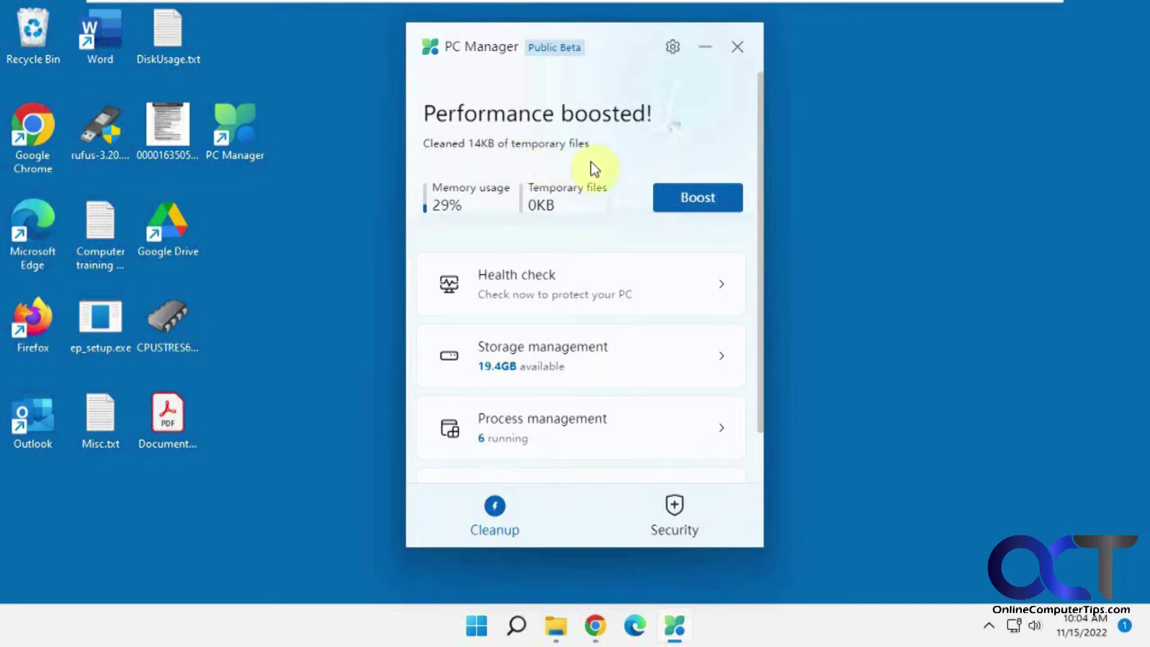
left_click(593, 281)
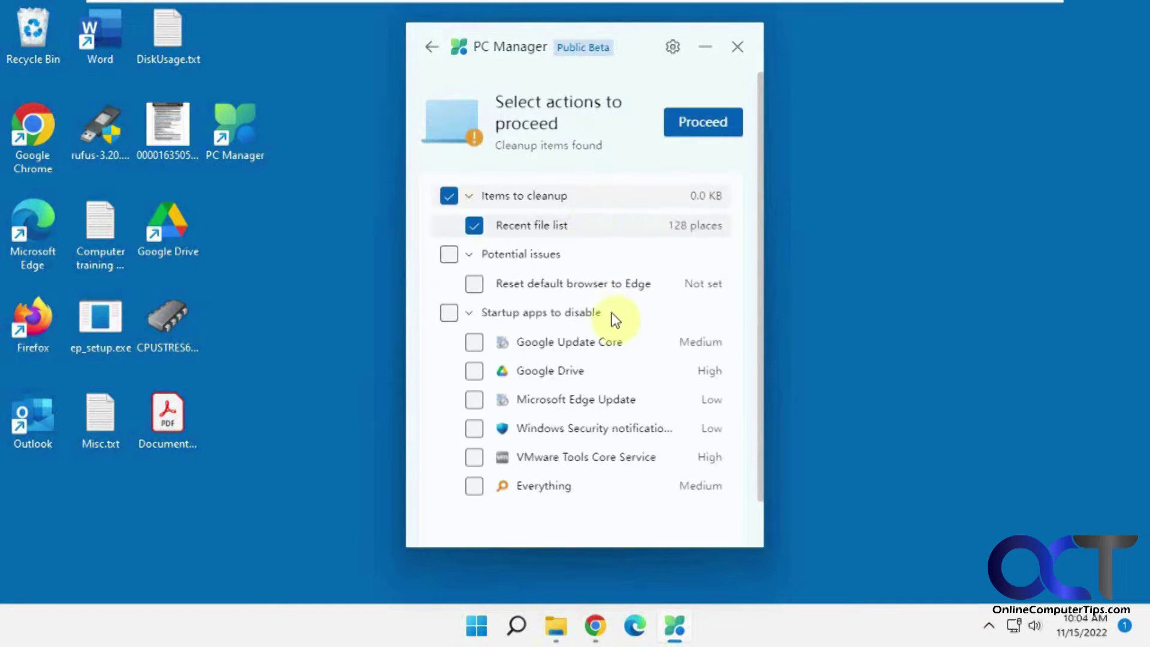
scroll(614, 318, "down", 2)
scroll(604, 297, "up", 2)
Tick and untick Everything among the health check's startup apps, then open Storage Manager for C:
left_click(473, 485)
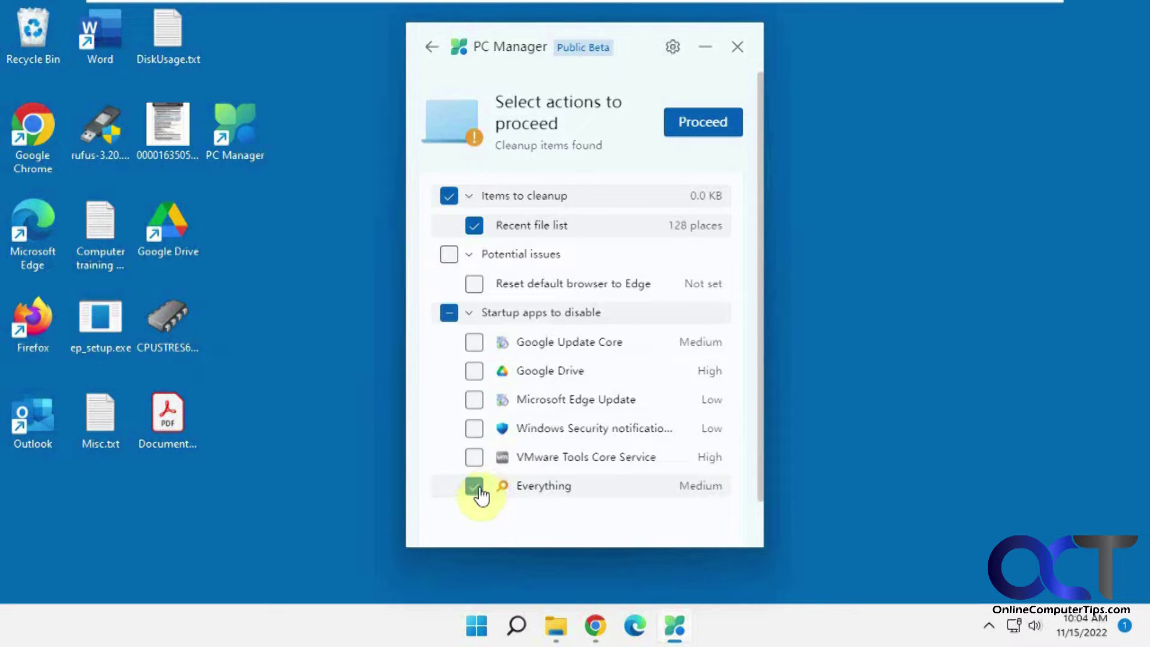
left_click(474, 485)
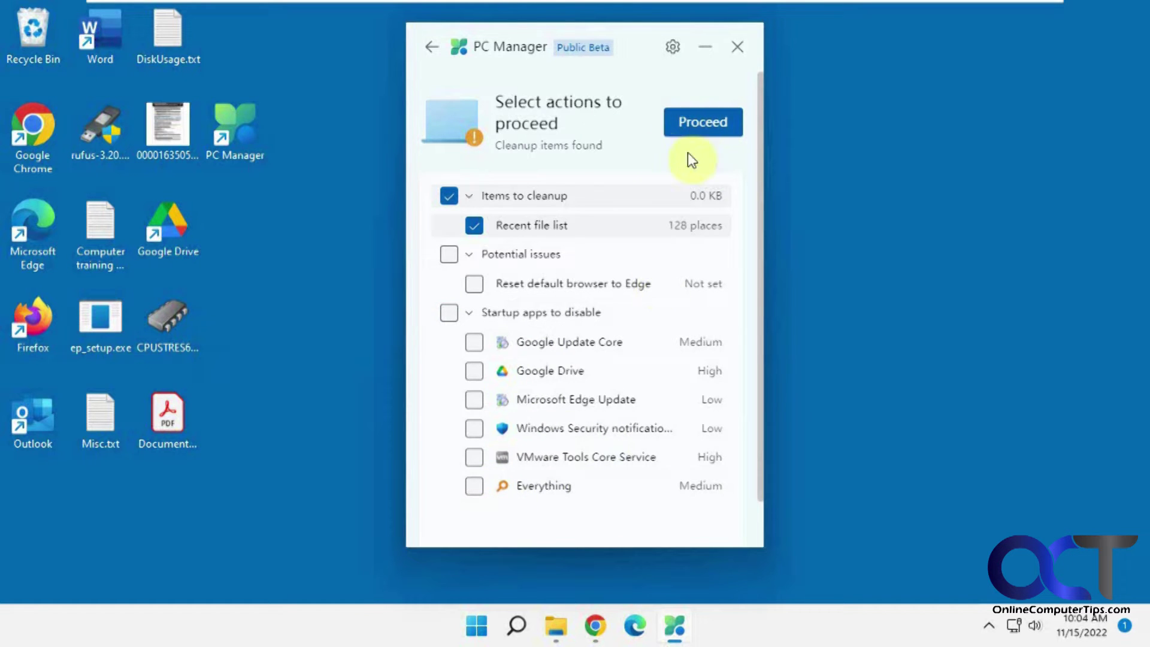
left_click(429, 49)
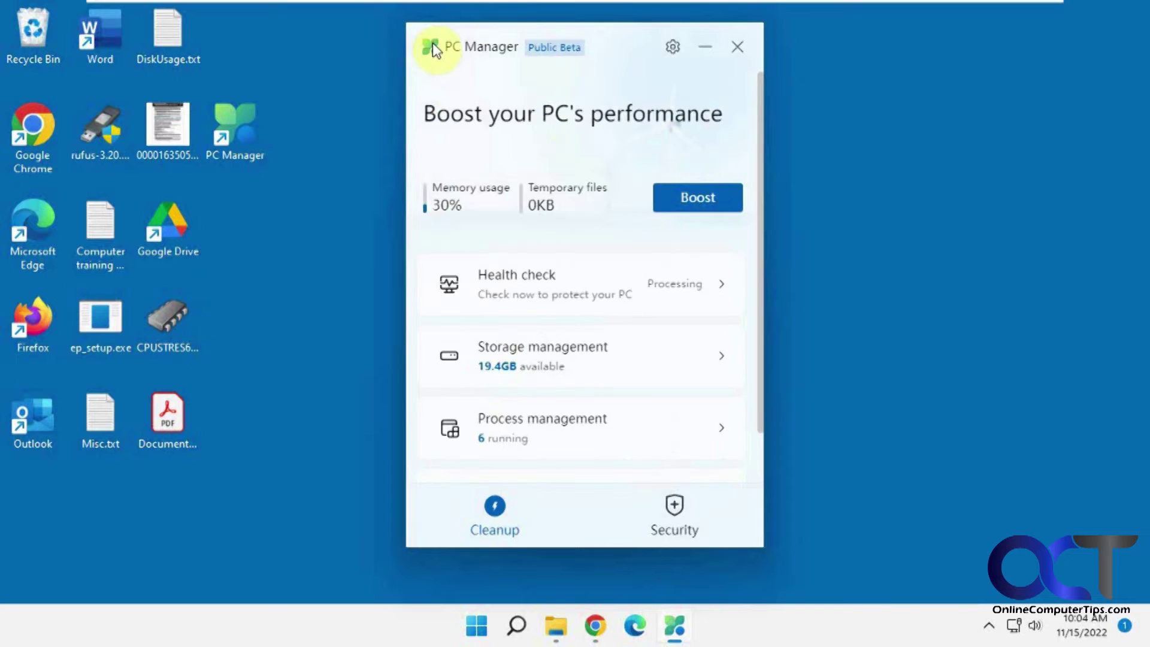
left_click(647, 368)
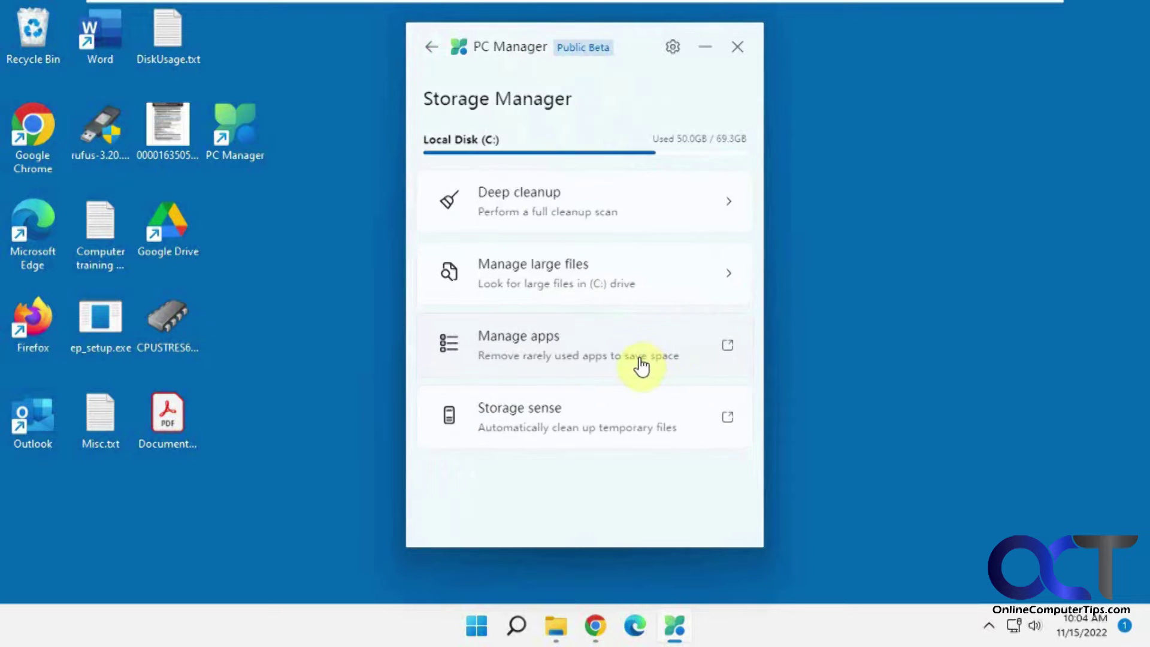
left_click(639, 207)
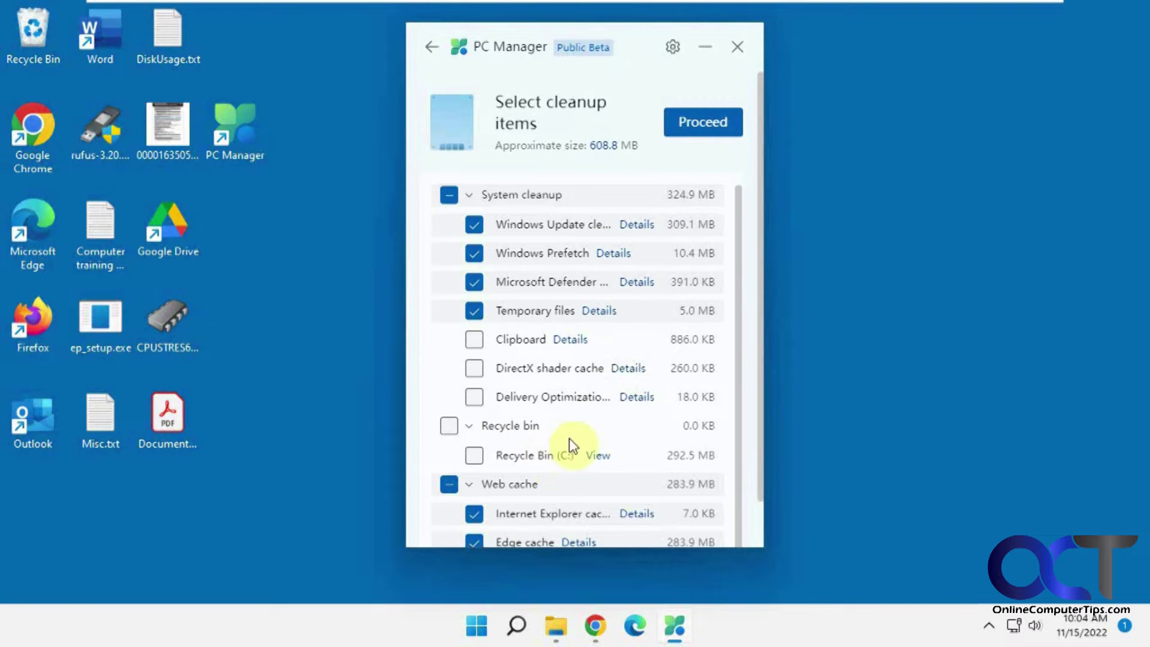
scroll(569, 437, "down", 1)
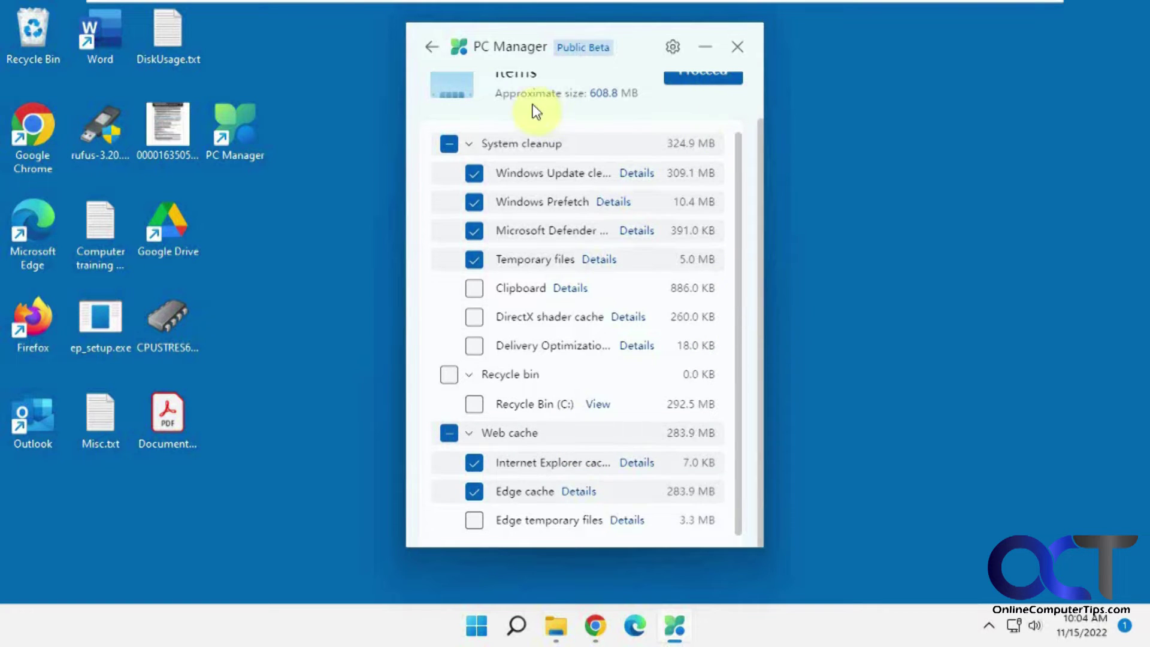
left_click(430, 49)
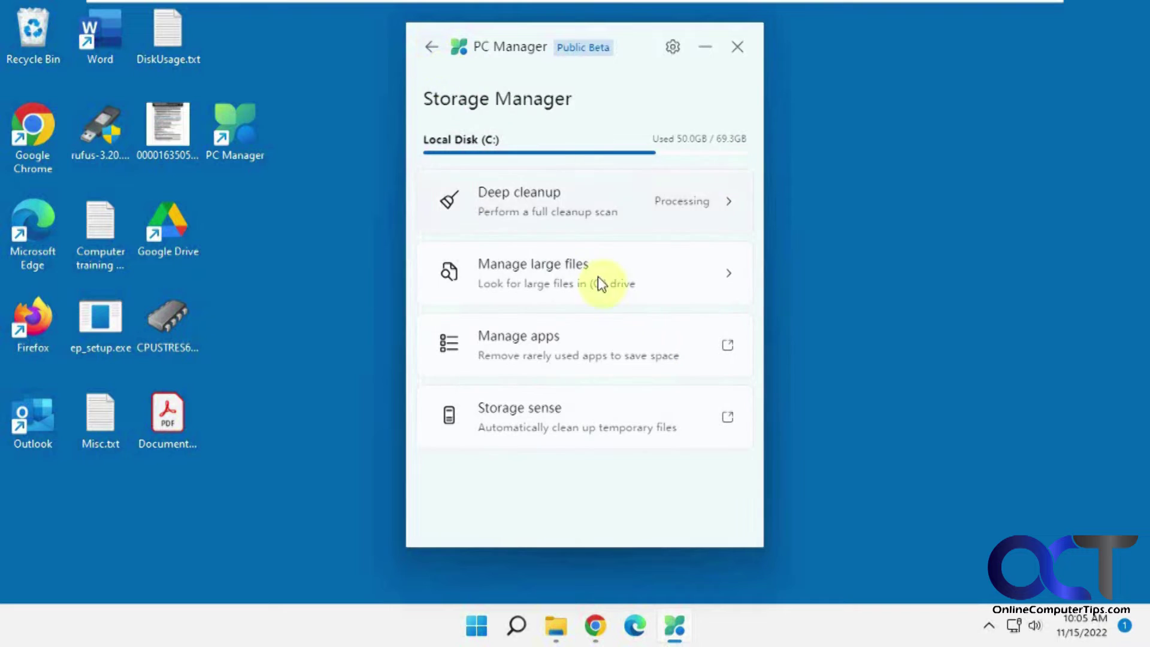
Preview the Windows app management and Storage Sense settings, then return to the PC Manager home
left_click(616, 357)
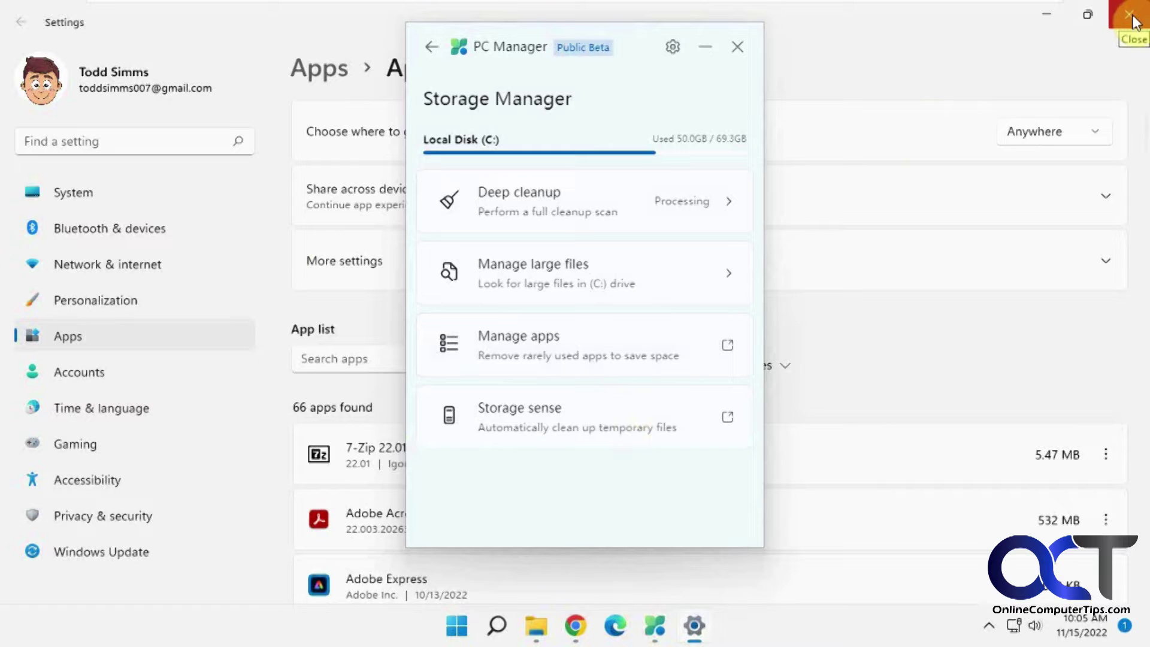
left_click(1134, 20)
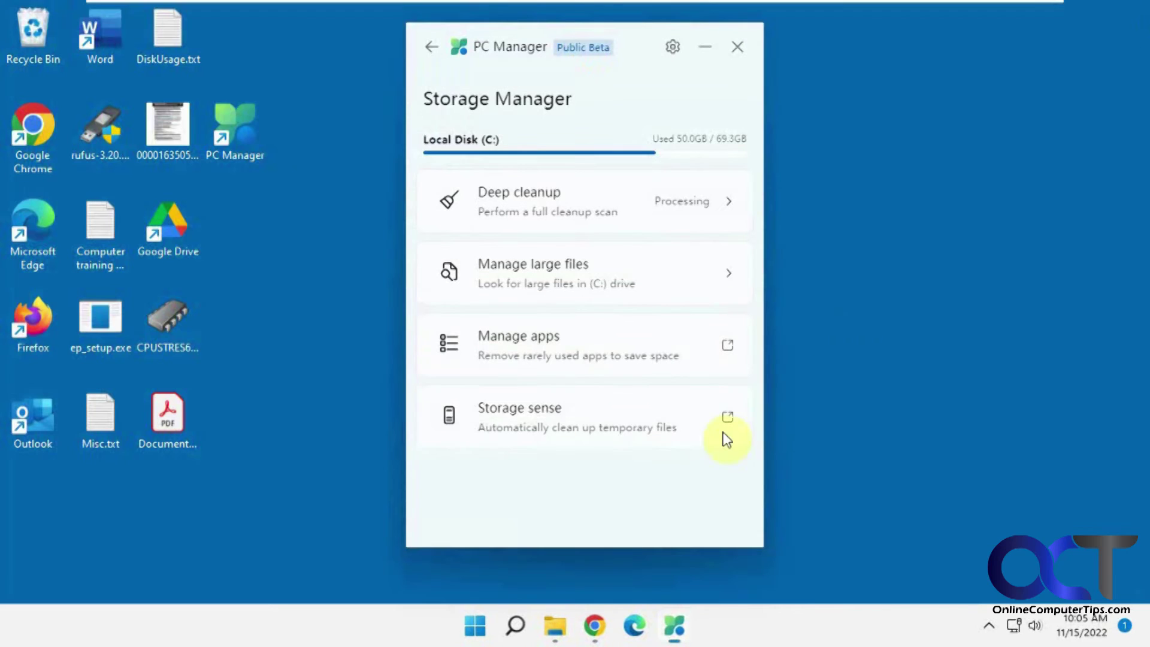
left_click(639, 423)
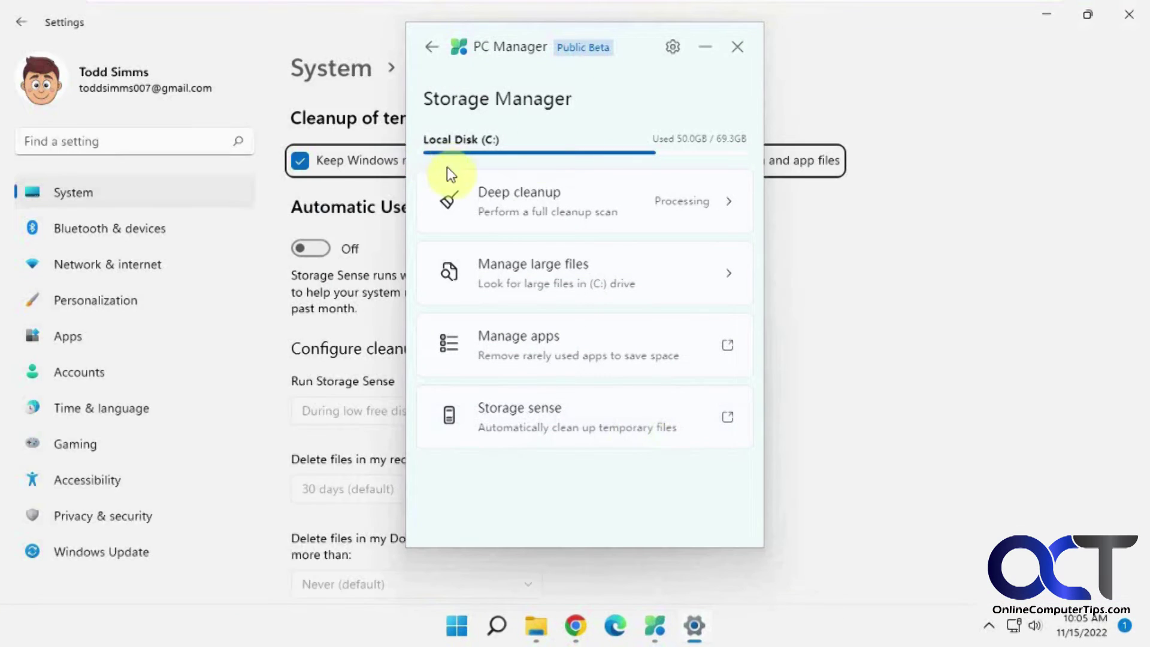
left_click(1129, 15)
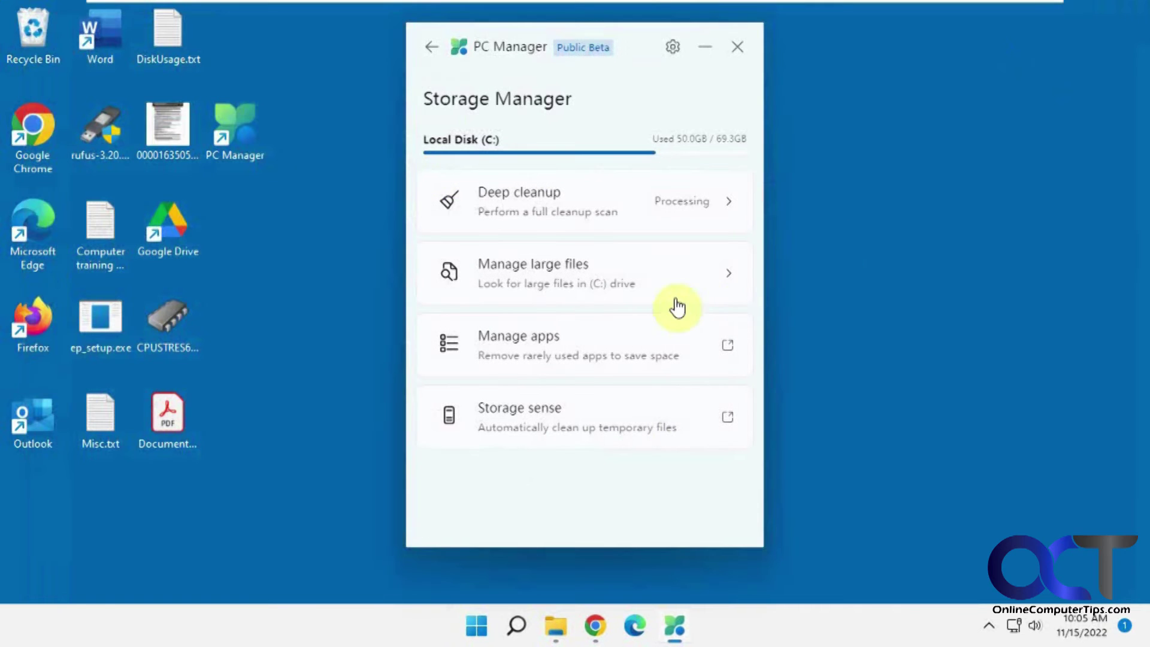
left_click(431, 47)
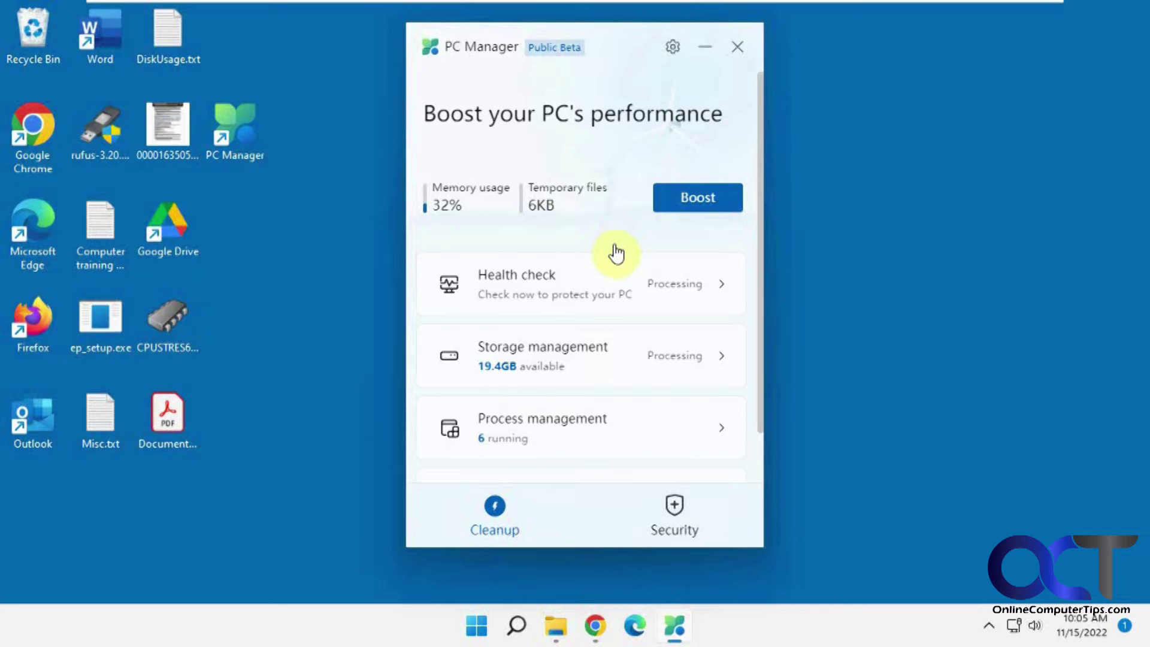
scroll(614, 242, "down", 2)
left_click(656, 377)
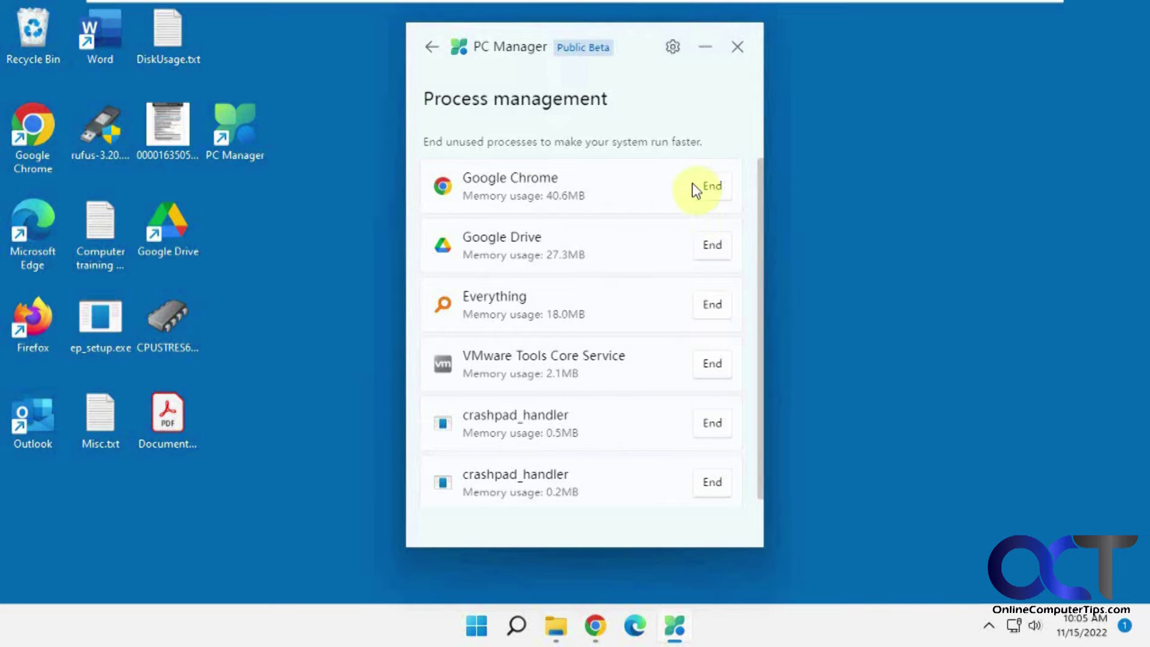
left_click(432, 50)
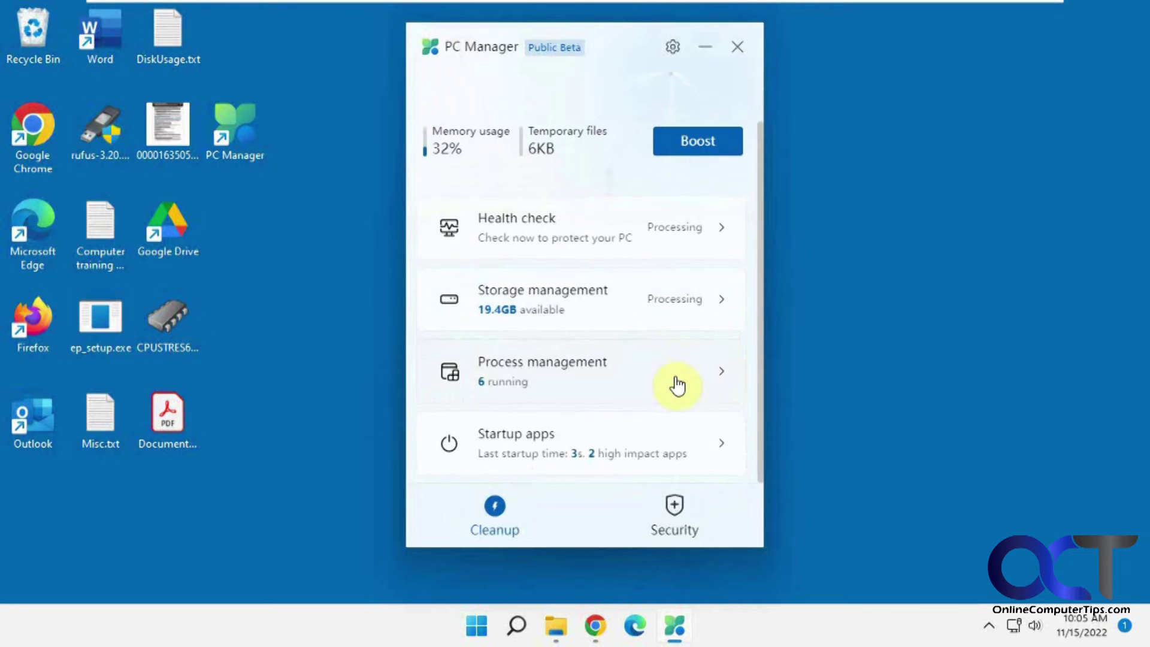
left_click(653, 440)
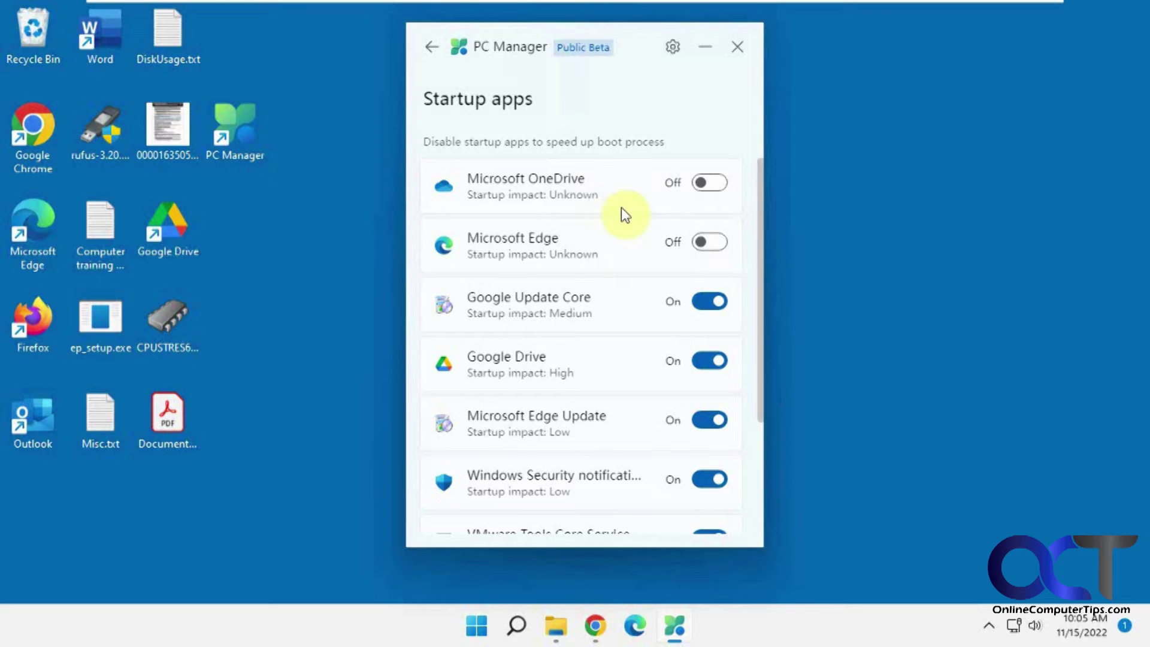
scroll(621, 207, "down", 1)
scroll(621, 207, "down", 2)
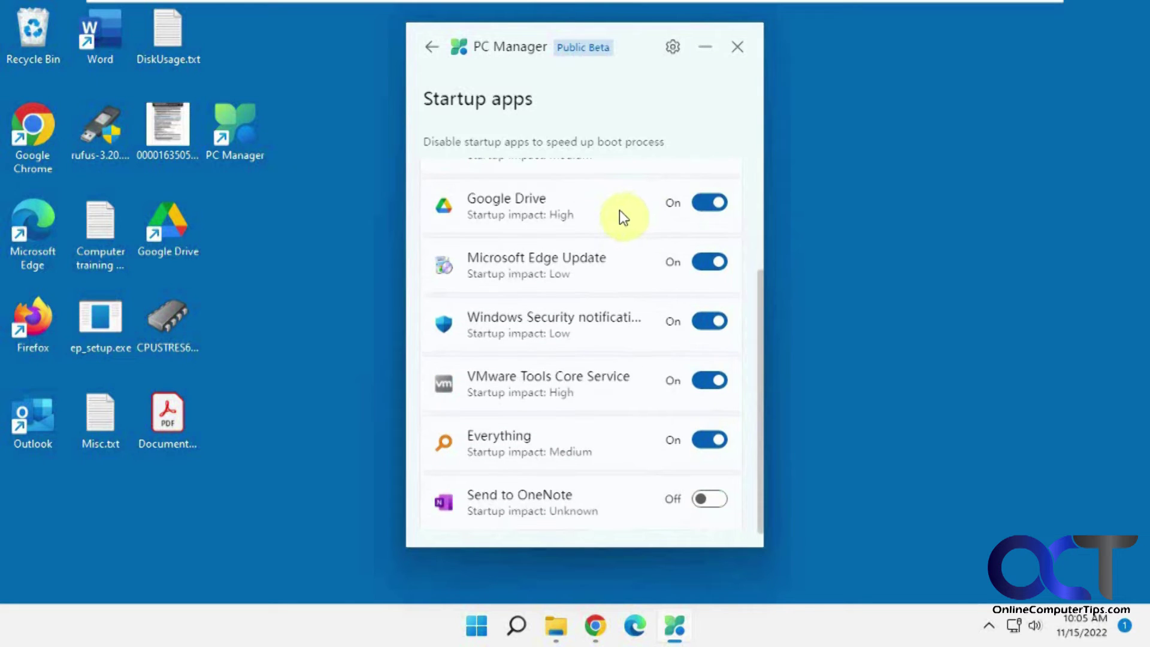
left_click(432, 47)
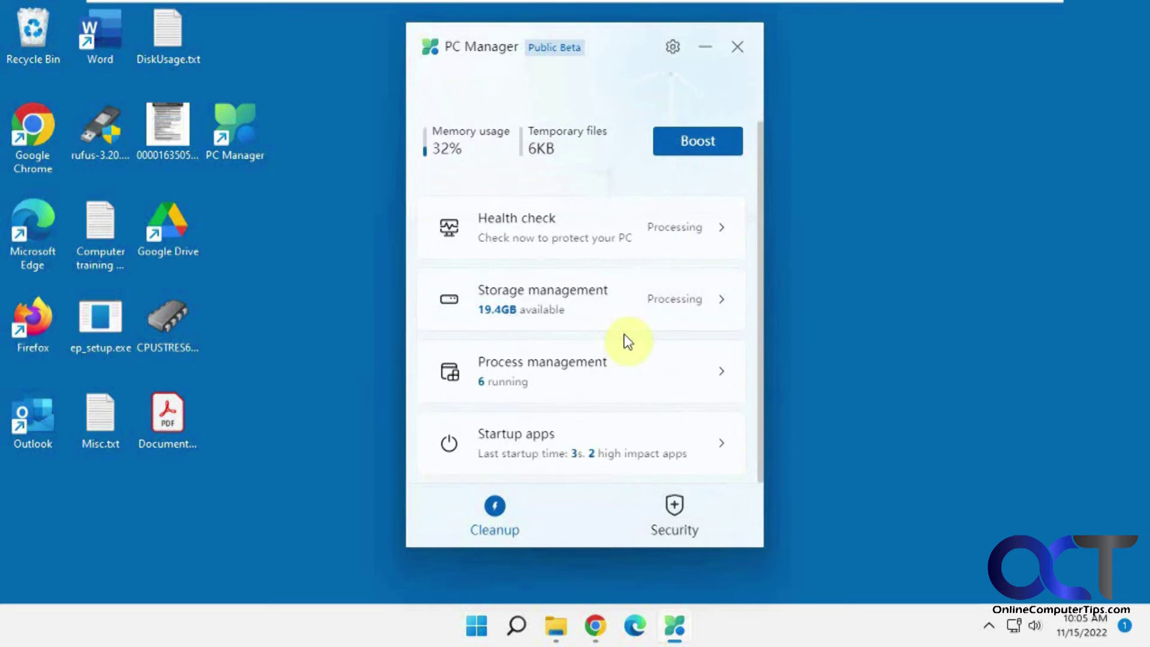
Scan the PC from the Security tab, finding no threats in 15,420 files
left_click(674, 514)
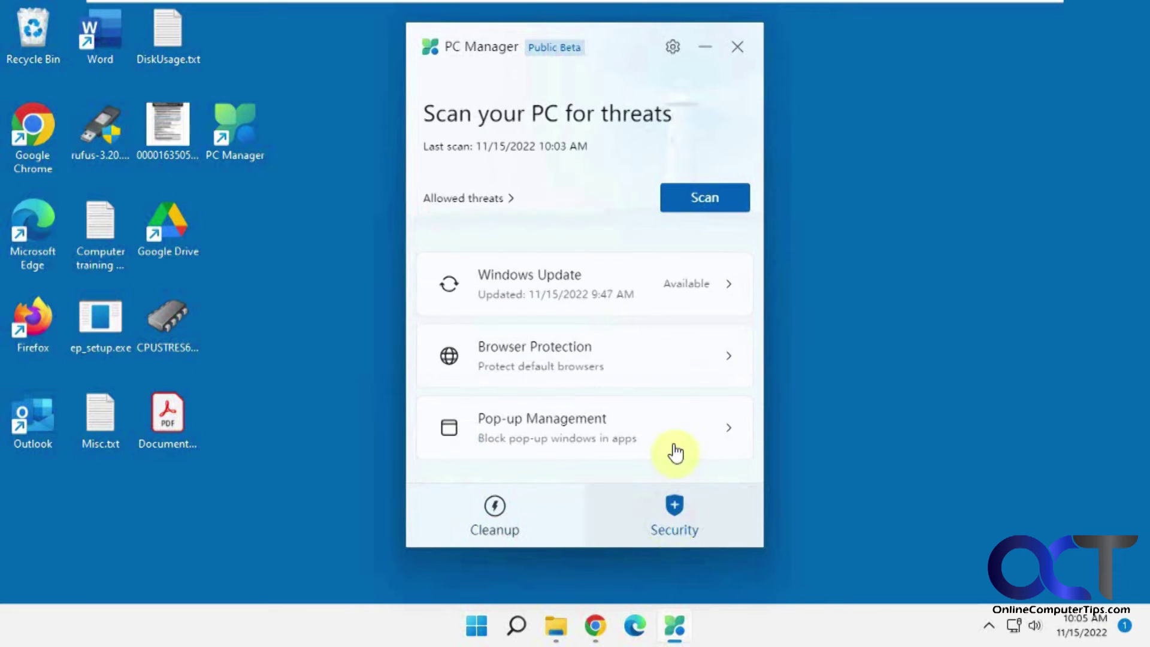
left_click(705, 197)
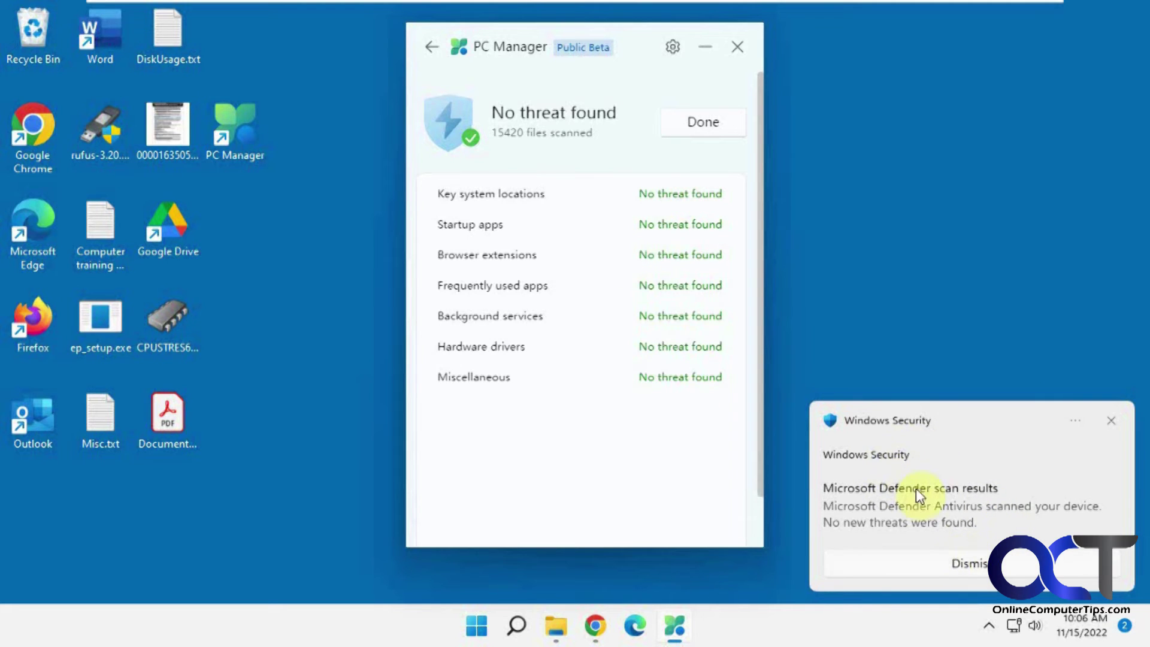
left_click(970, 565)
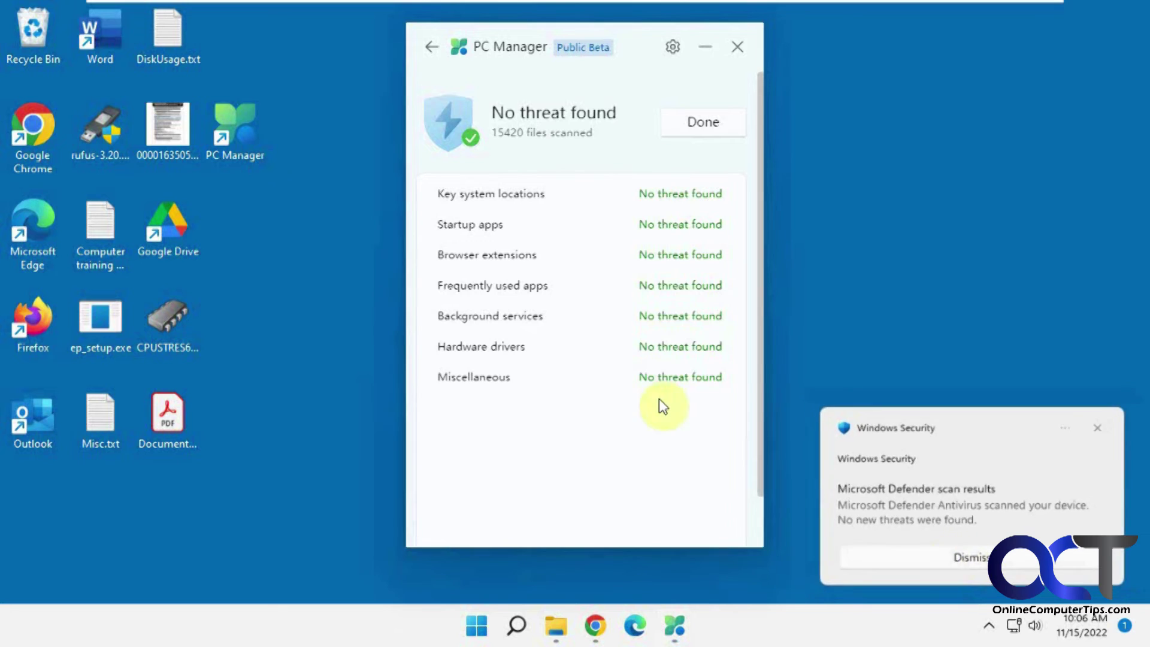
left_click(696, 125)
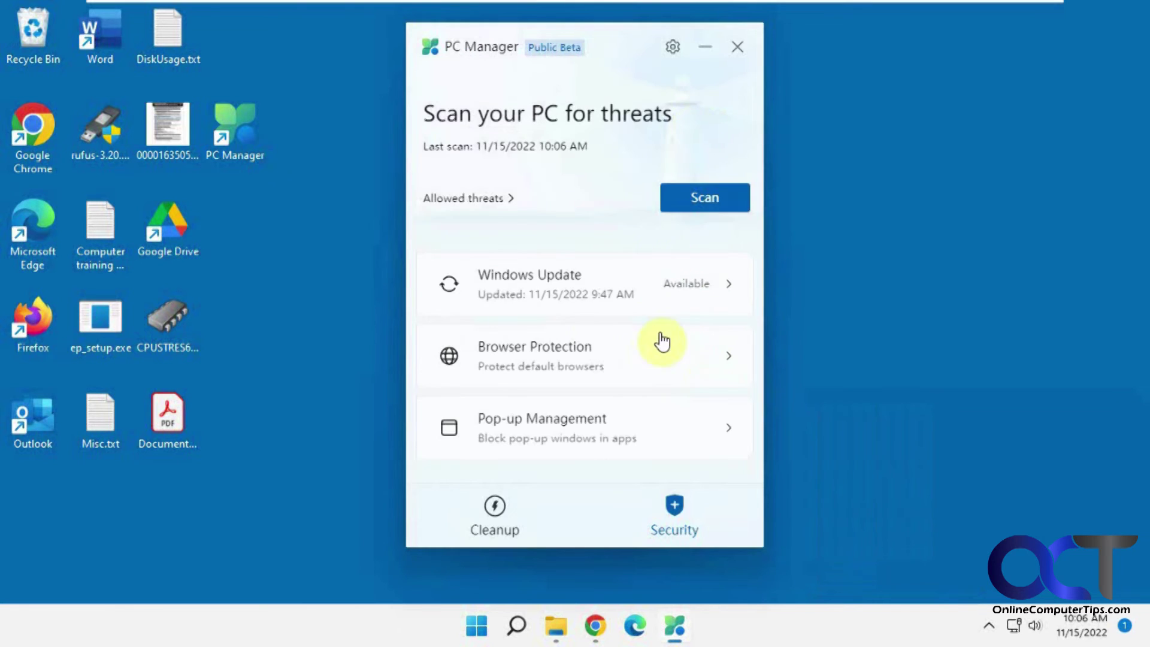
left_click(672, 291)
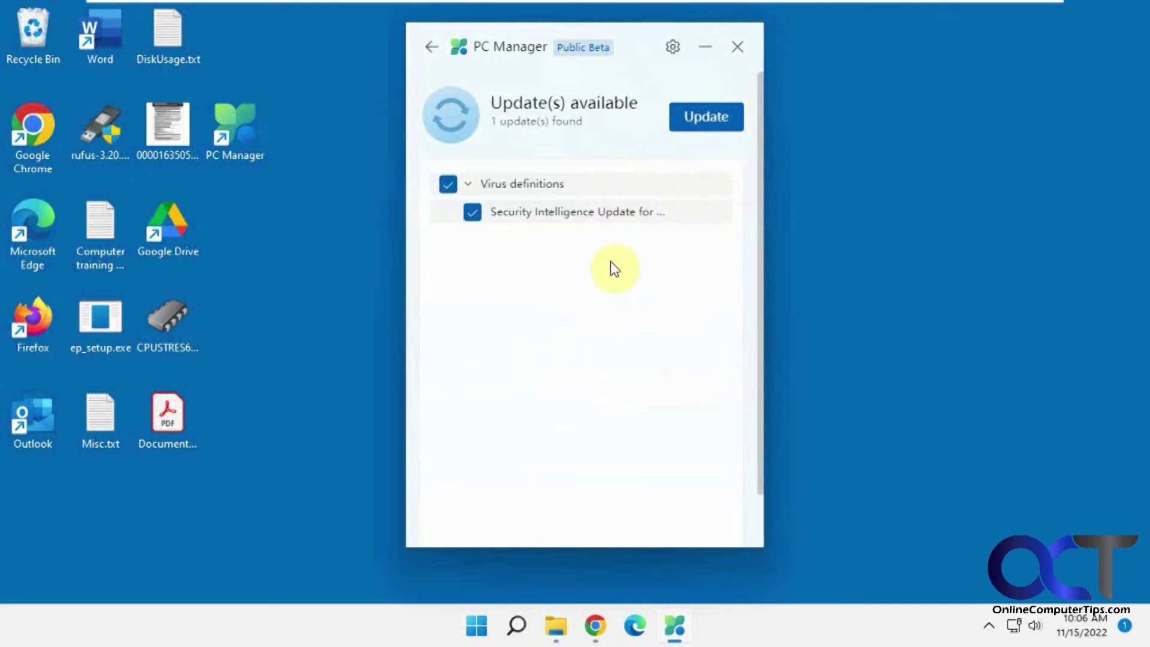
left_click(431, 50)
left_click(629, 352)
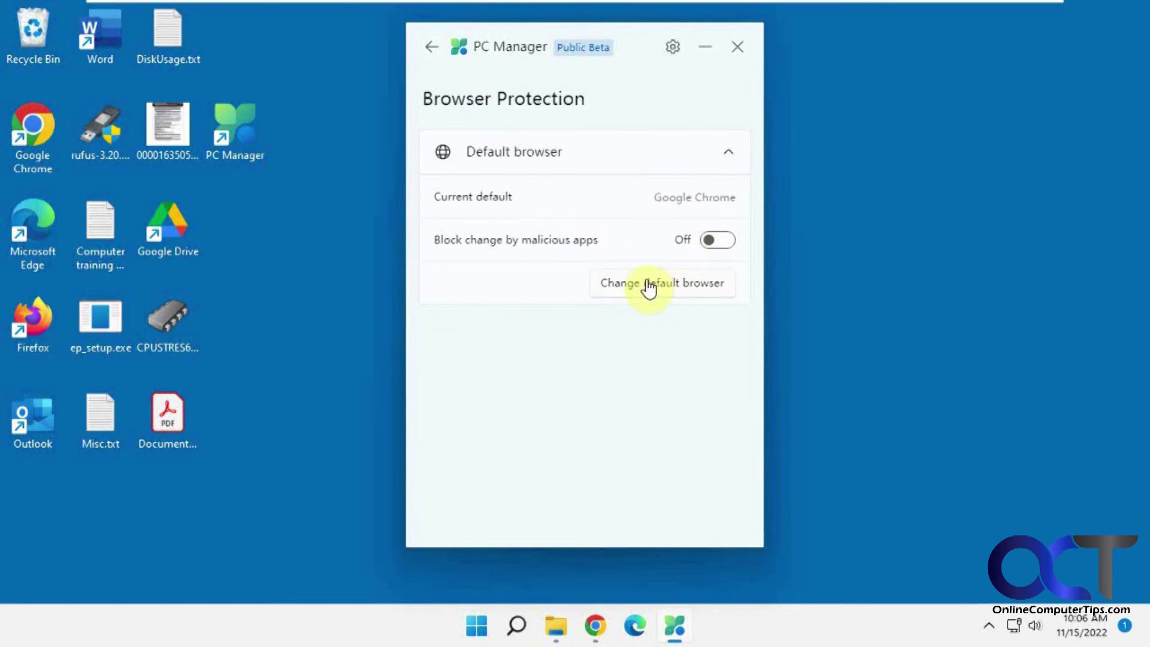
left_click(430, 47)
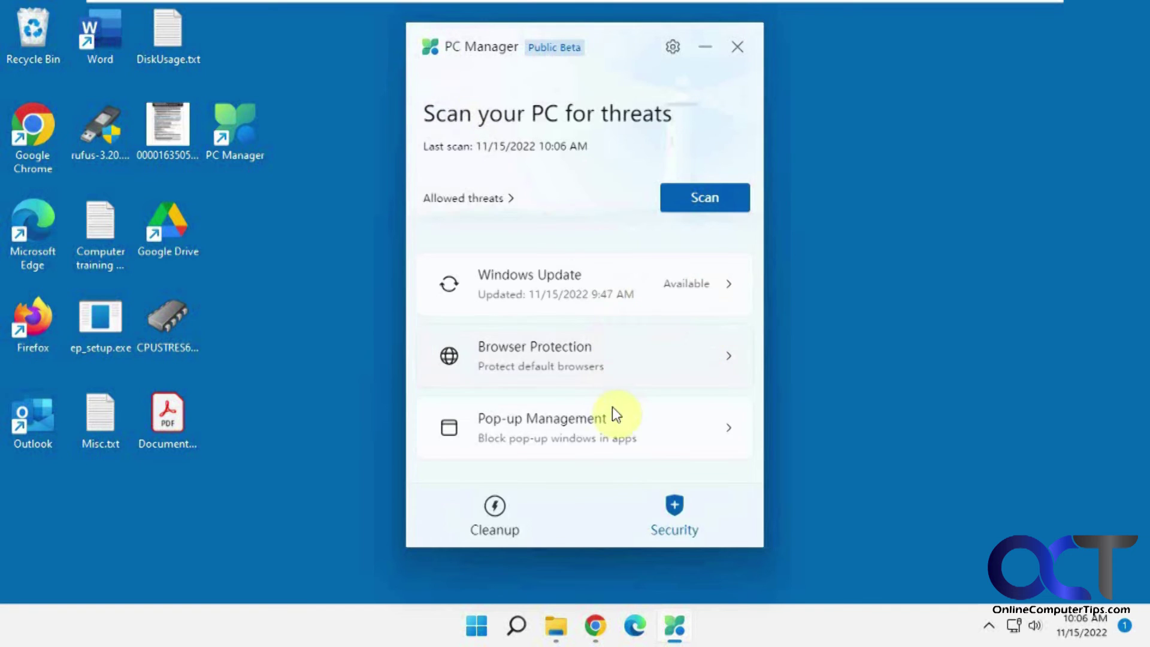
left_click(615, 429)
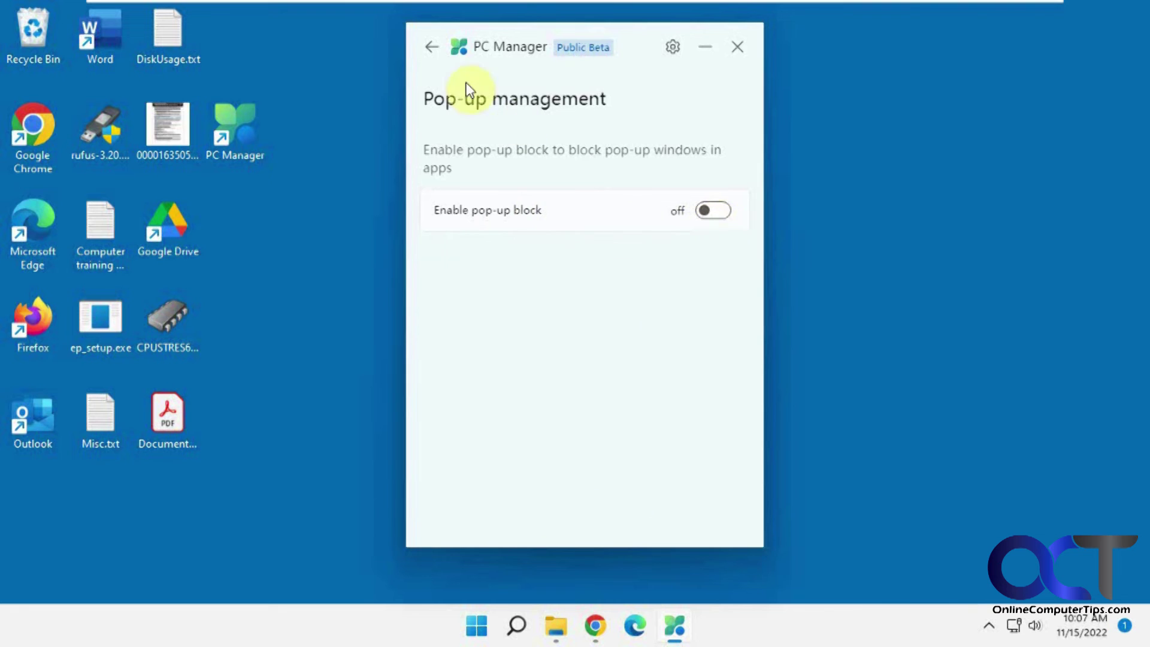
left_click(431, 47)
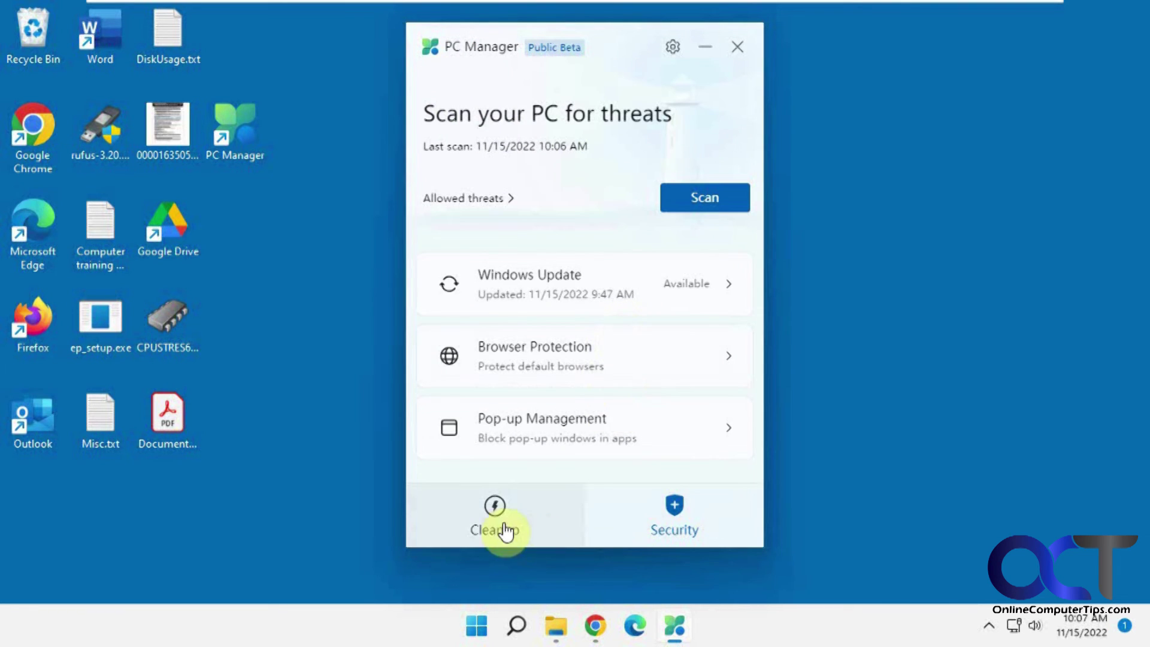
left_click(672, 49)
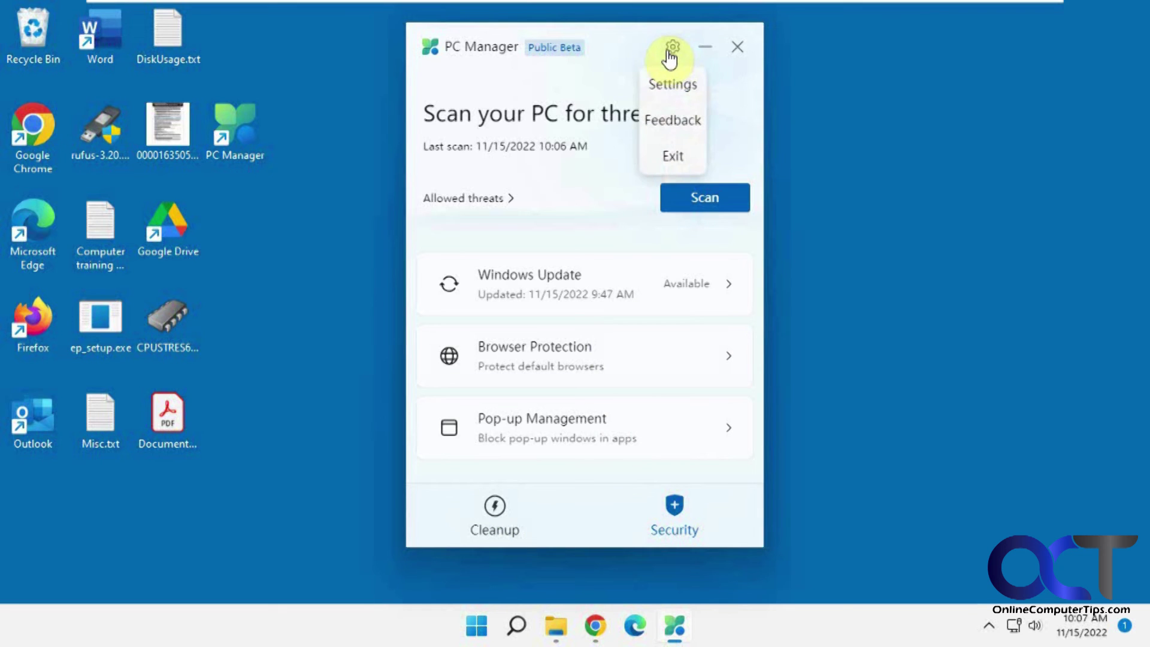
left_click(685, 83)
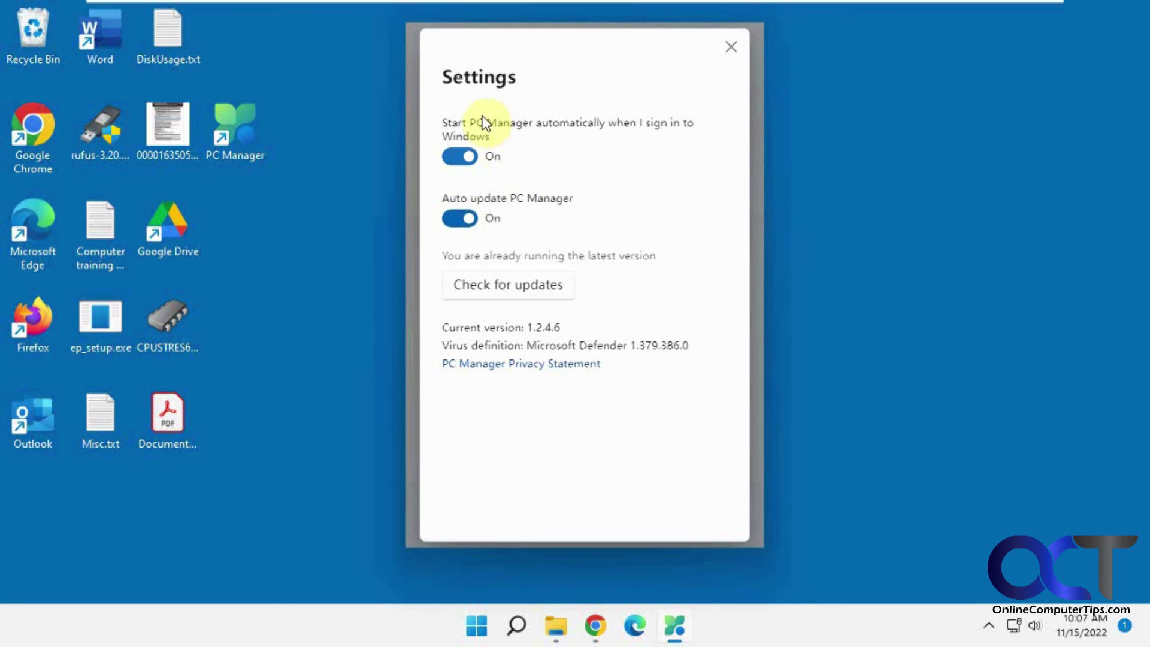
left_click(730, 46)
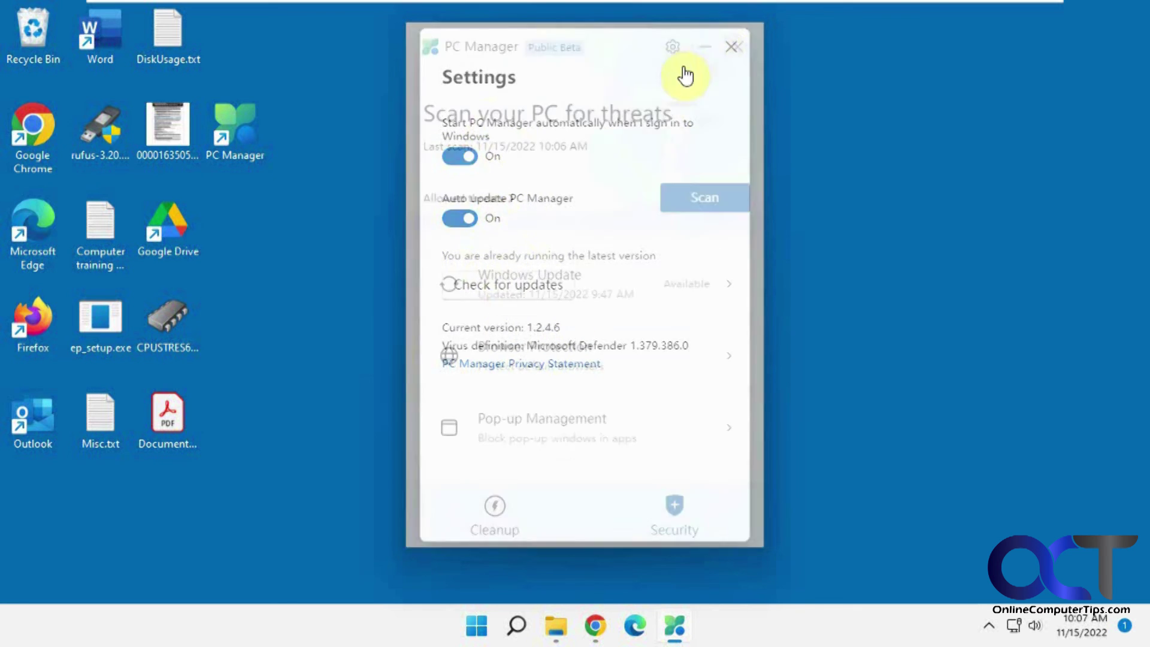